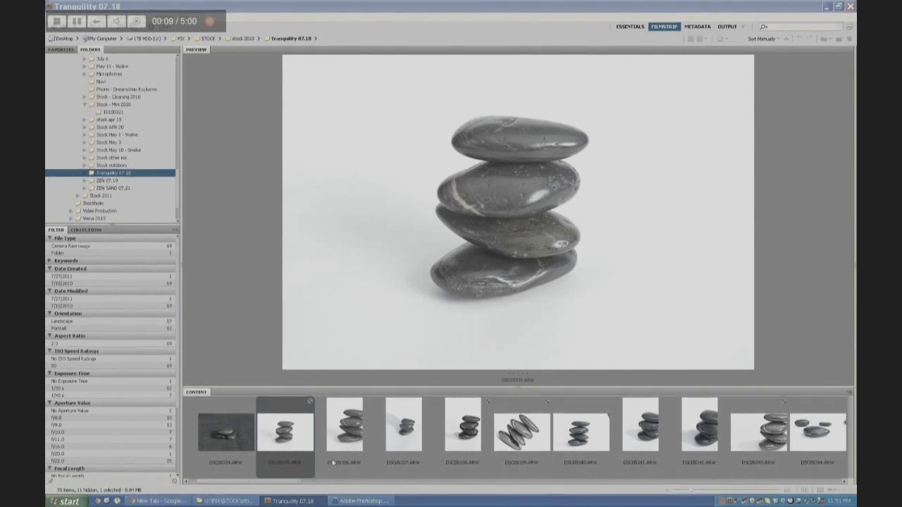
Open the raw photo of the four stacked stones from Bridge through Camera Raw into Photoshop
double_click(299, 441)
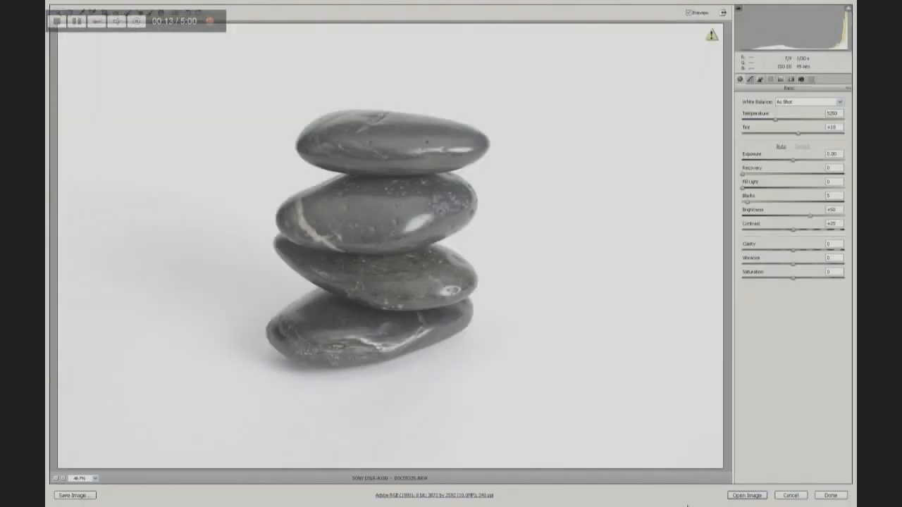
click(446, 496)
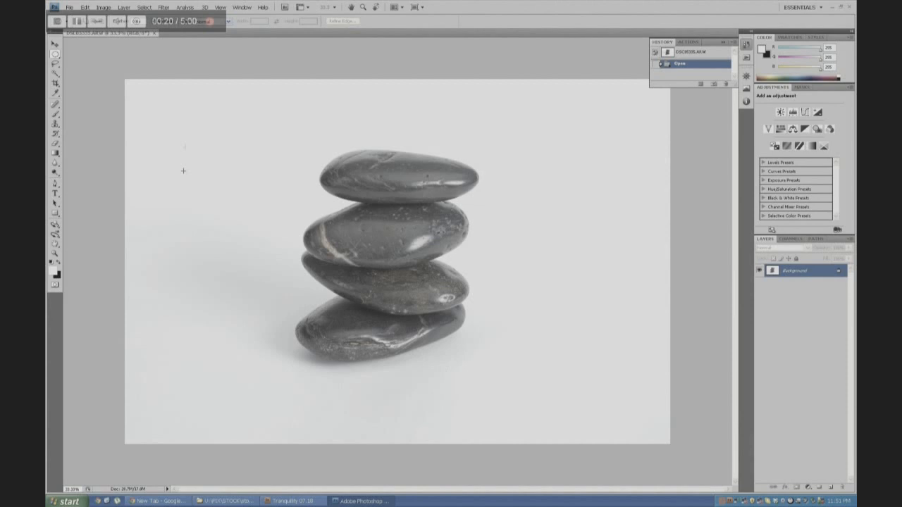
drag(189, 20, 600, 14)
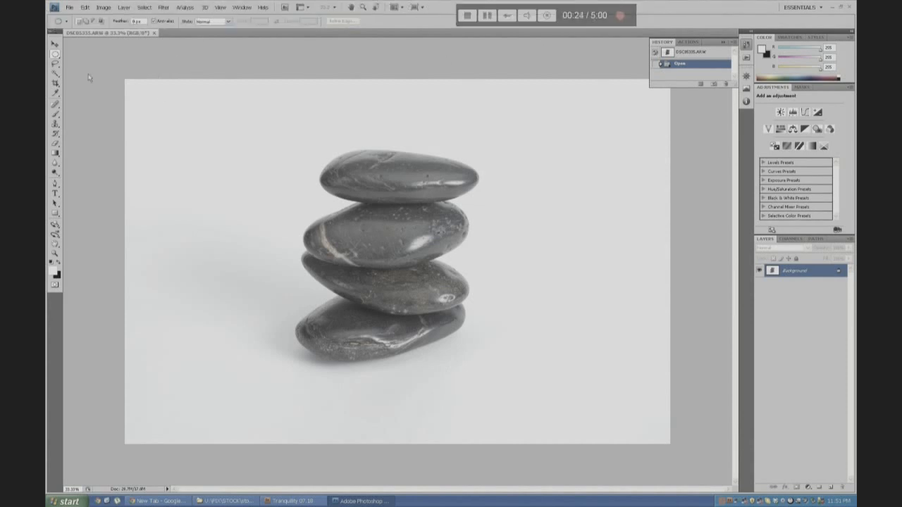
Try to select the light background and shadow areas around the stones with the Magic Wand tool, and clear the selection
click(59, 77)
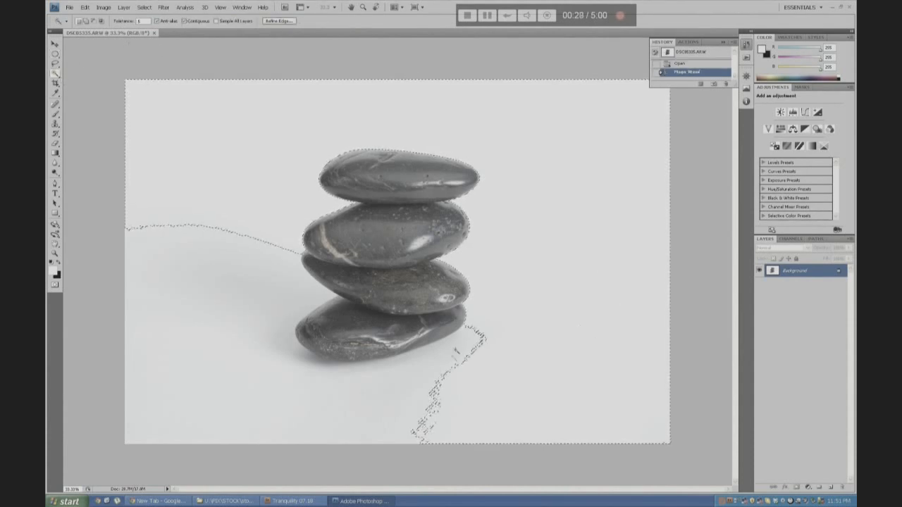
shift+click(238, 405)
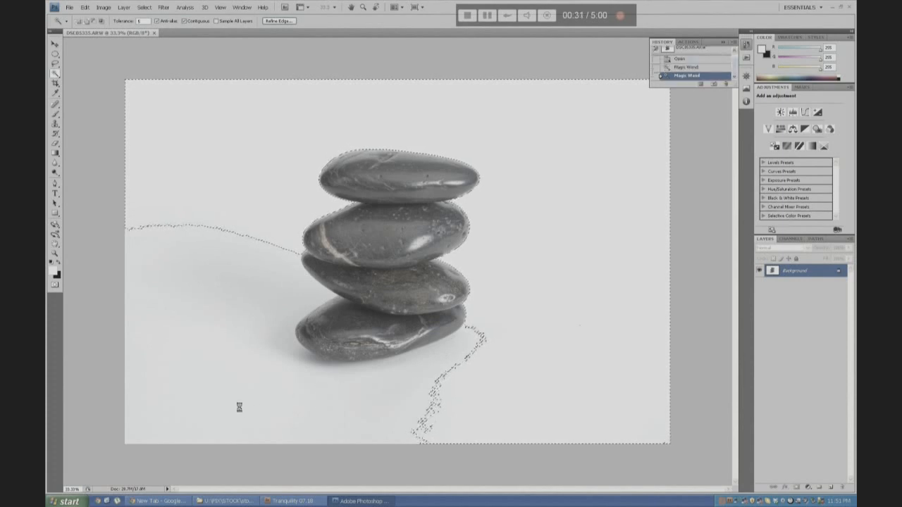
shift+click(145, 402)
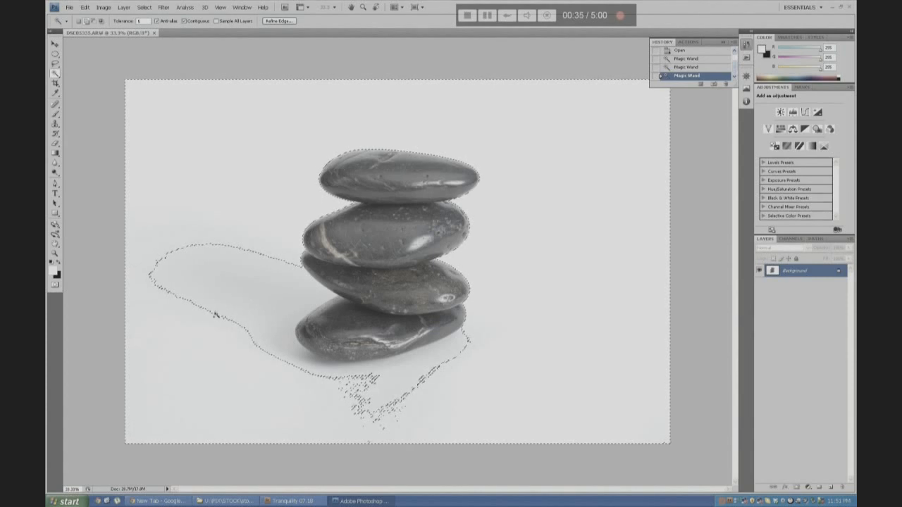
alt+click(221, 308)
shift+click(256, 299)
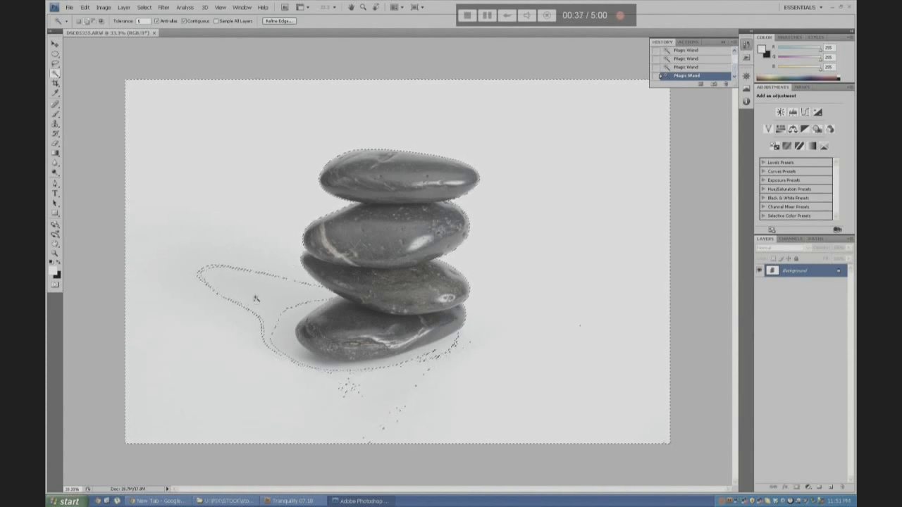
key(ctrl+d)
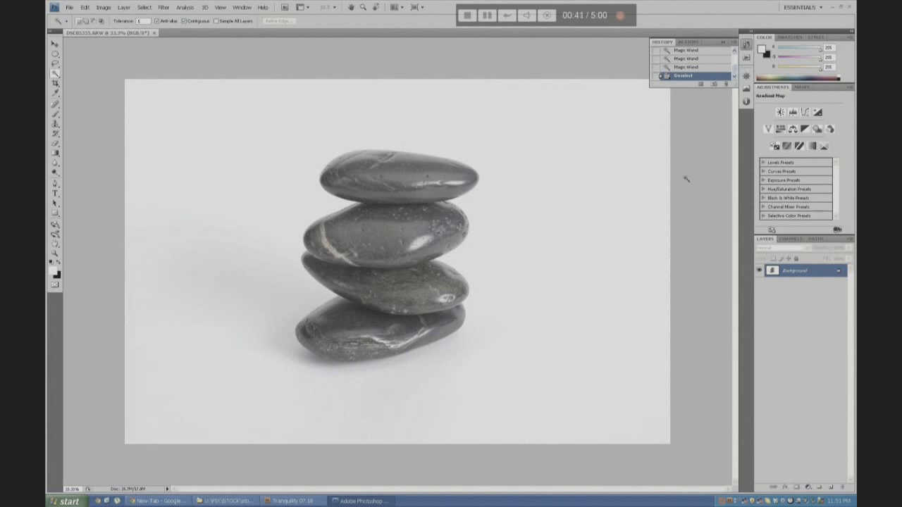
Examine the background and soft shadow beside the two lowest stones up close
key(z)
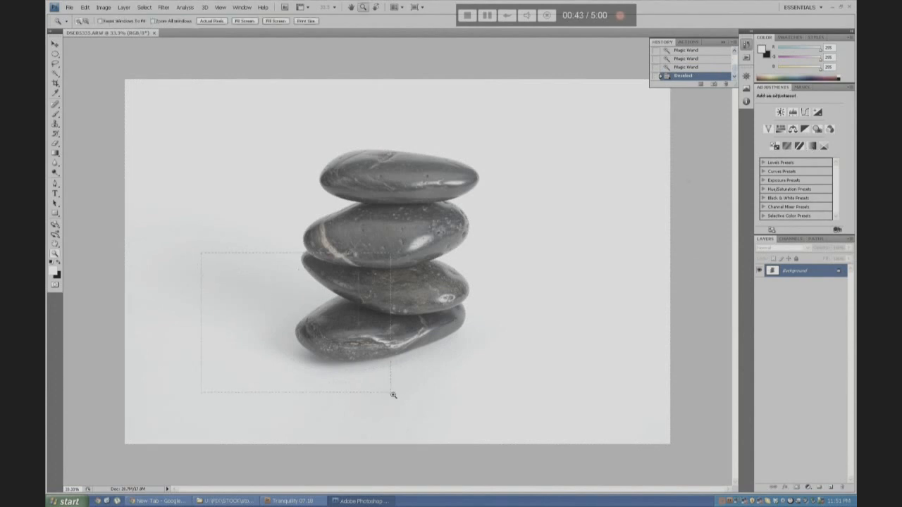
drag(393, 395, 395, 396)
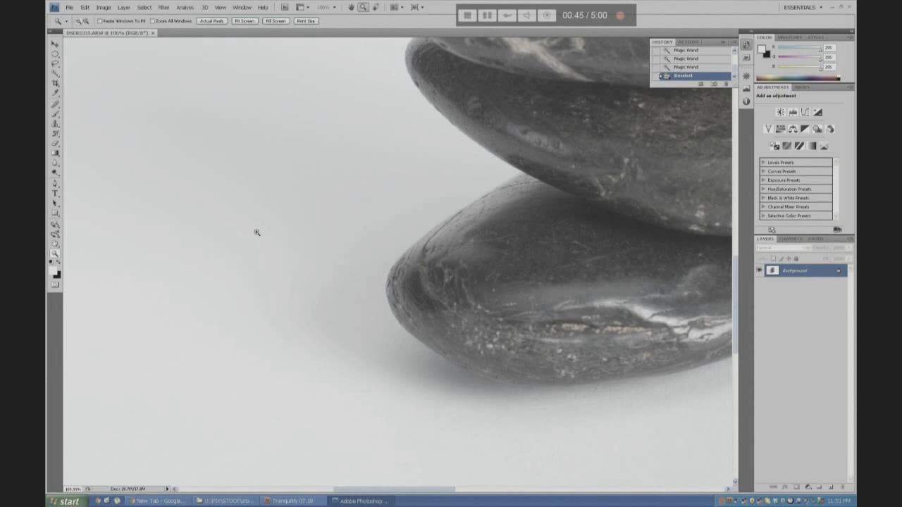
alt+click(256, 231)
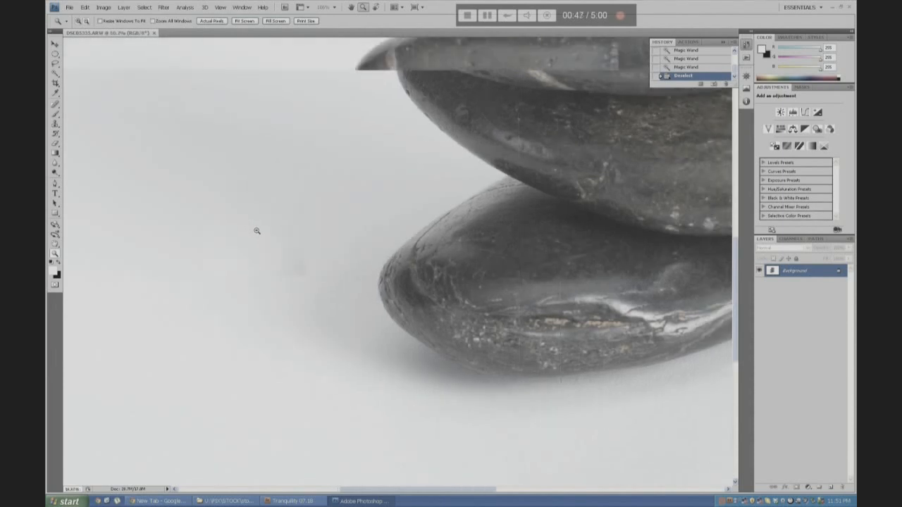
alt+click(256, 231)
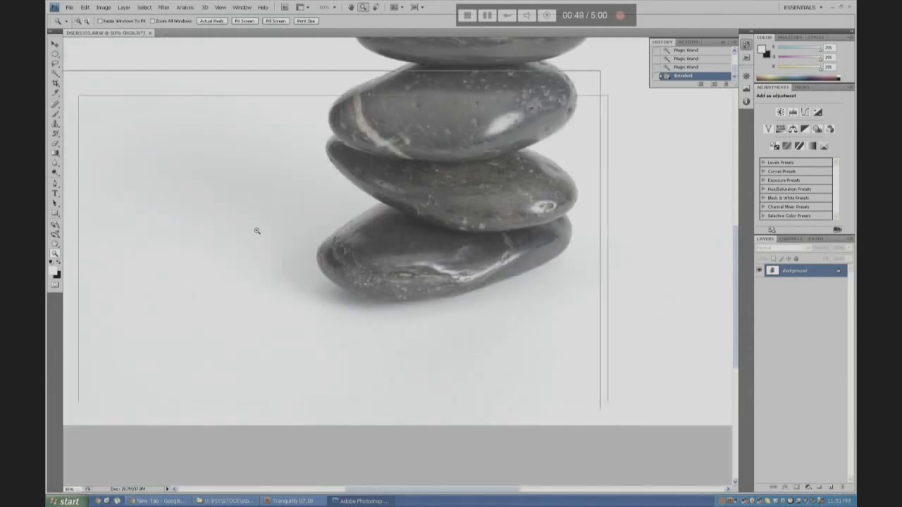
alt+click(257, 231)
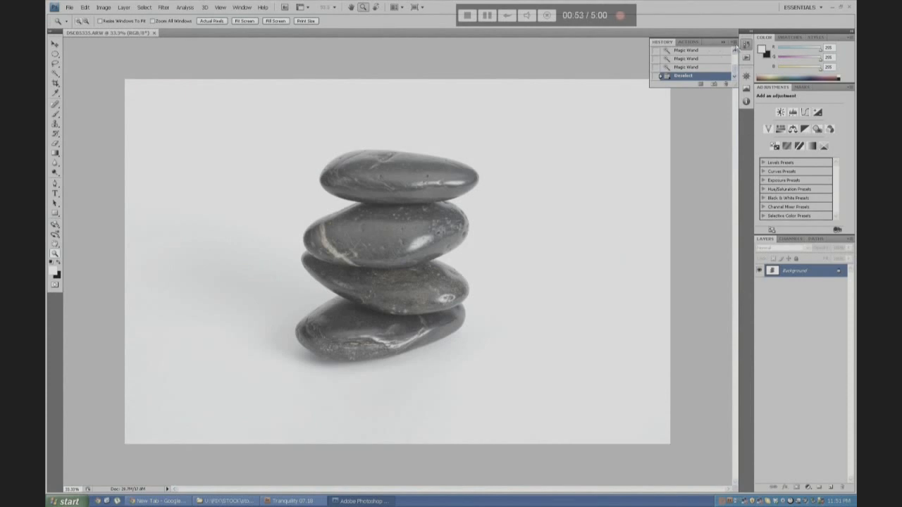
Close the History and Actions panels
click(734, 42)
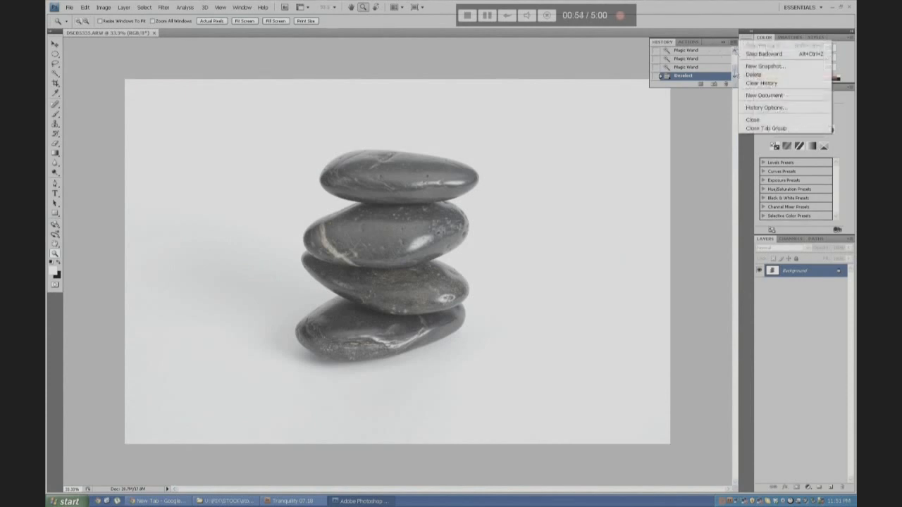
click(742, 118)
click(736, 43)
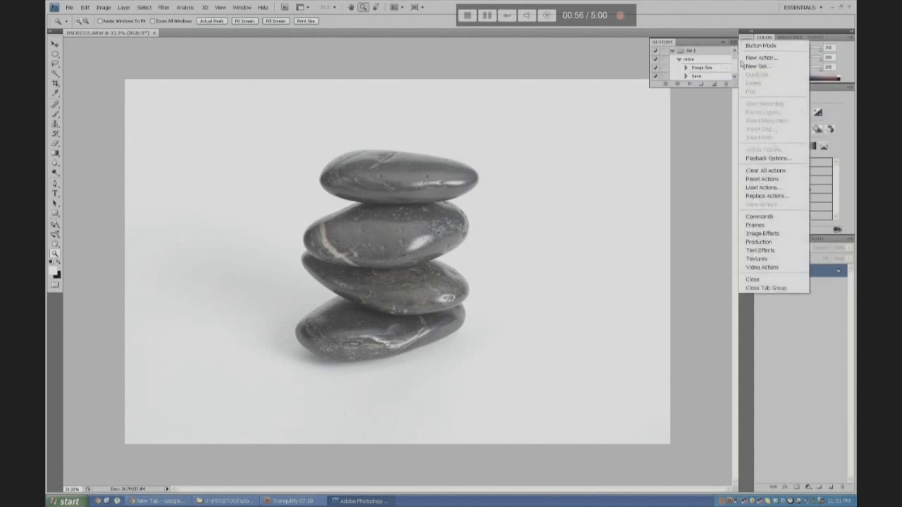
click(767, 280)
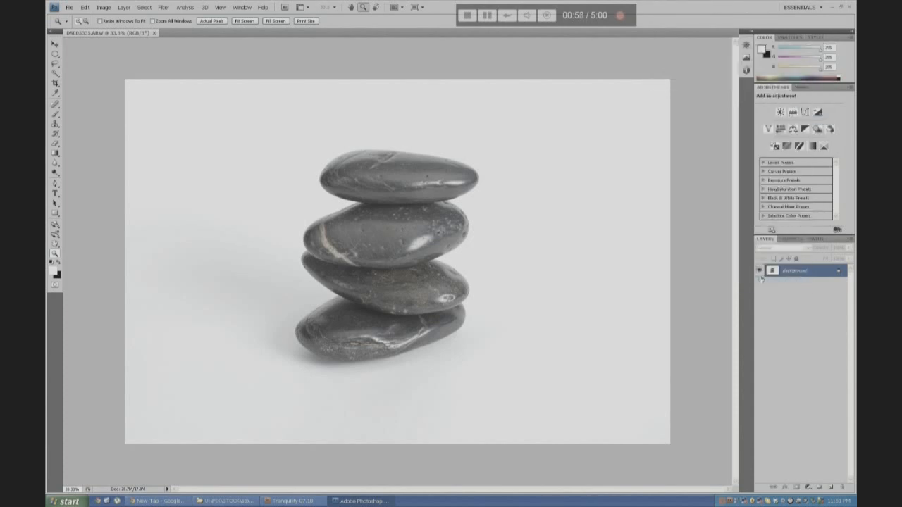
Show the Info panel and activate the Eyedropper tool for reading the background's colour values
click(220, 7)
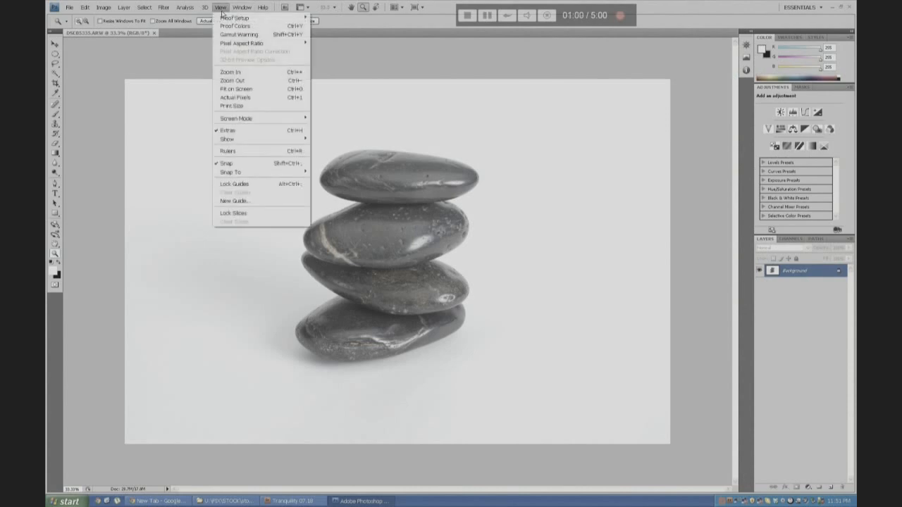
mouse_move(240, 12)
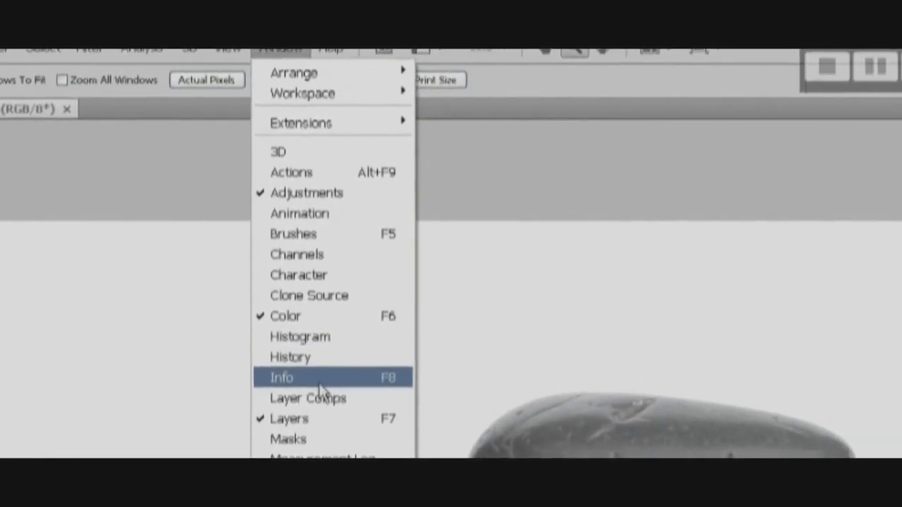
click(54, 395)
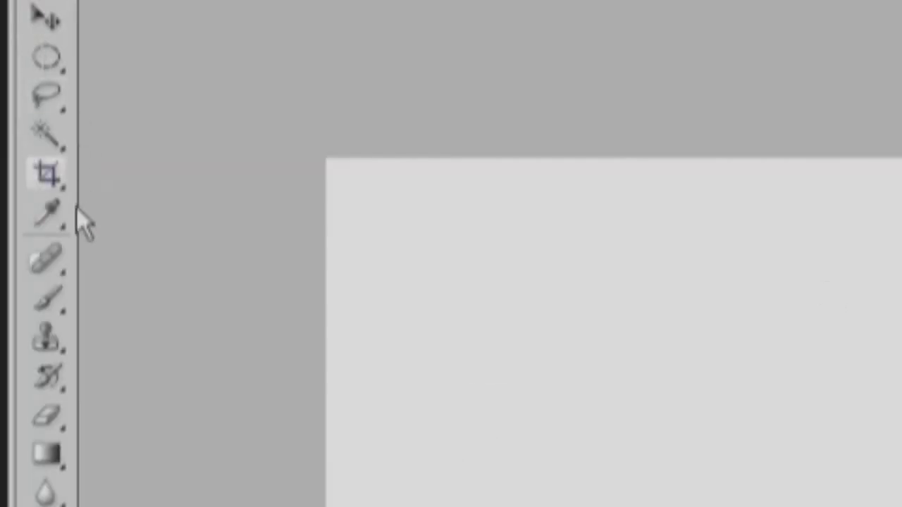
click(63, 220)
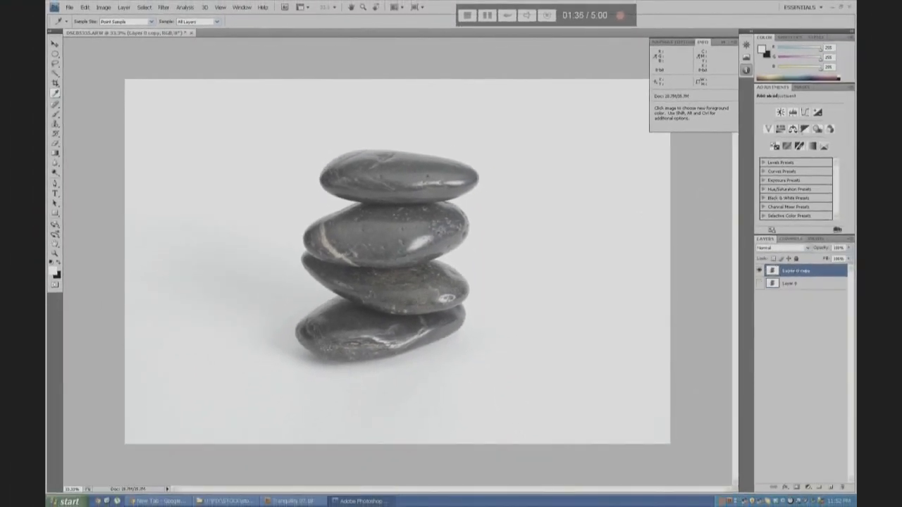
Add a Curves adjustment layer and raise its black point to an input of 211 to expose the off-white background
click(808, 116)
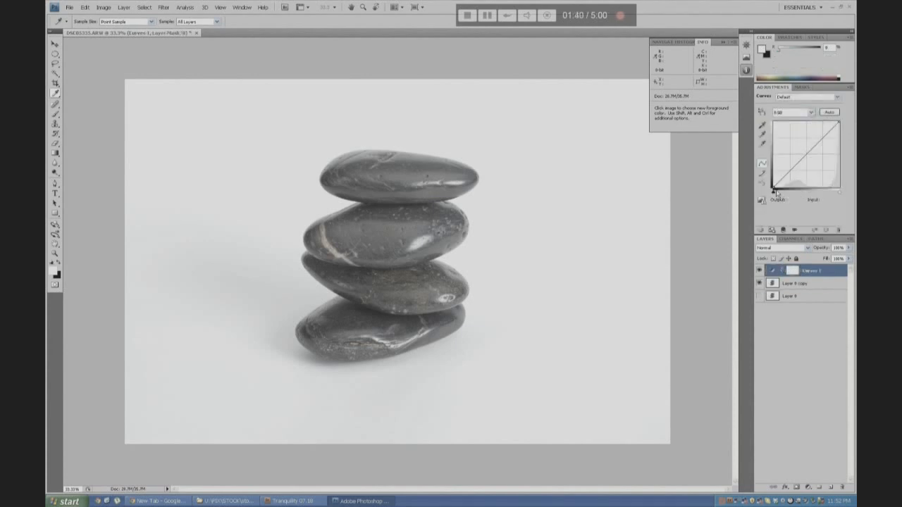
drag(773, 191, 830, 191)
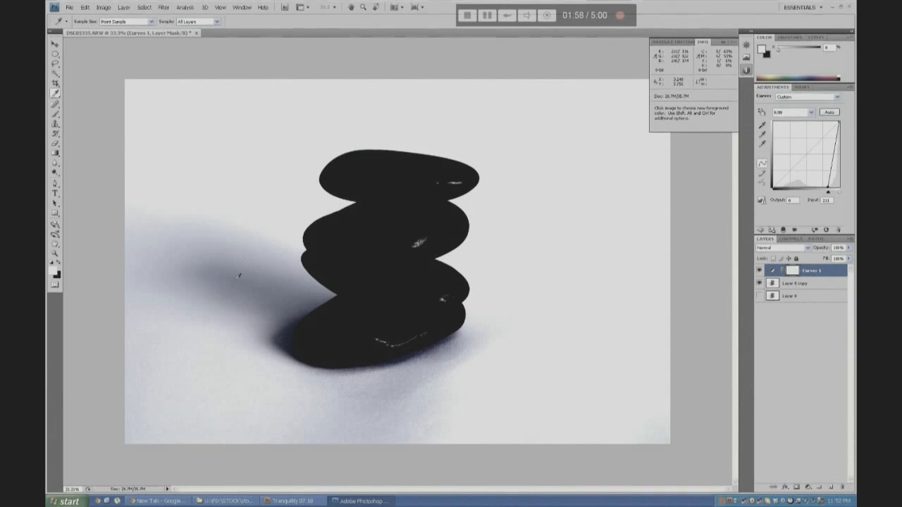
Activate the Dodge tool for work on the lower stones' shadow and adjust its brush diameter and hardness
key(z)
drag(207, 337, 547, 475)
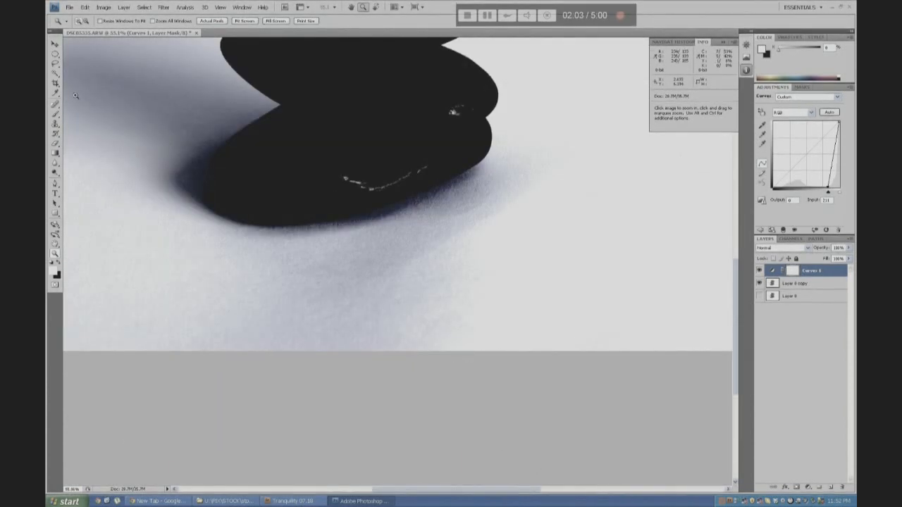
click(55, 173)
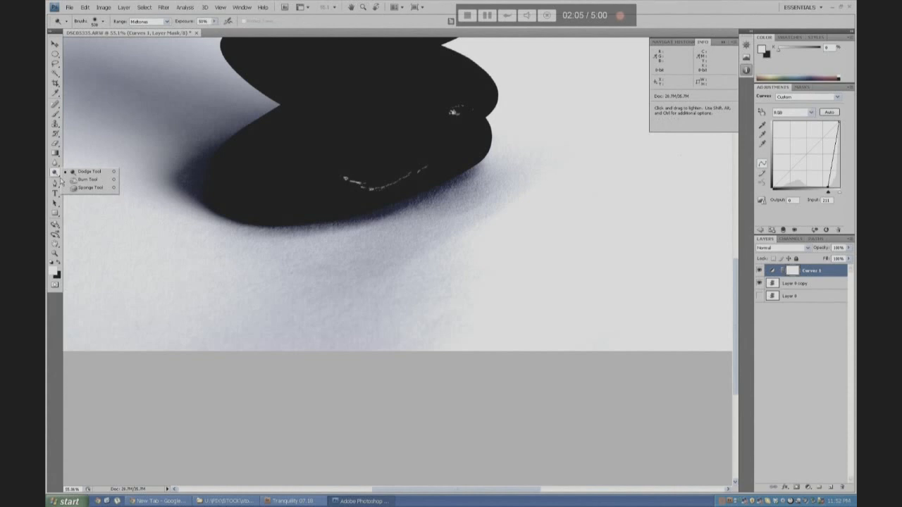
click(91, 172)
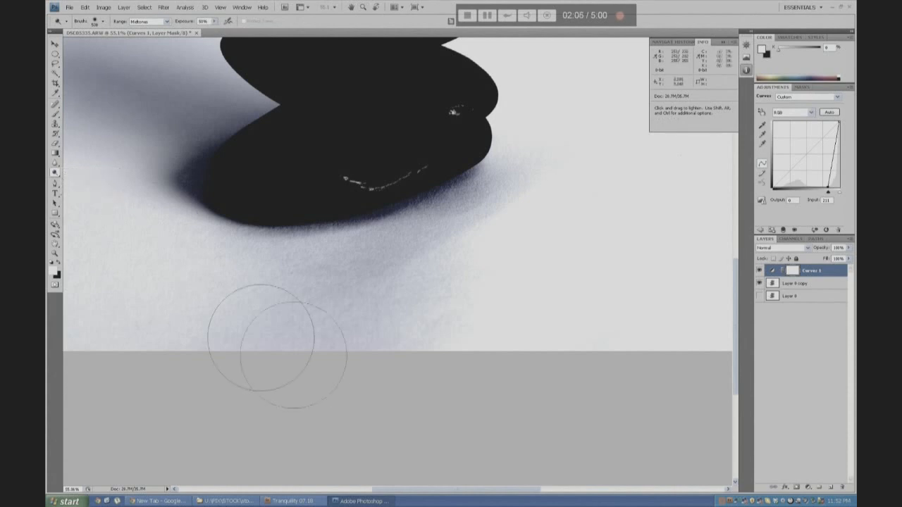
click(102, 22)
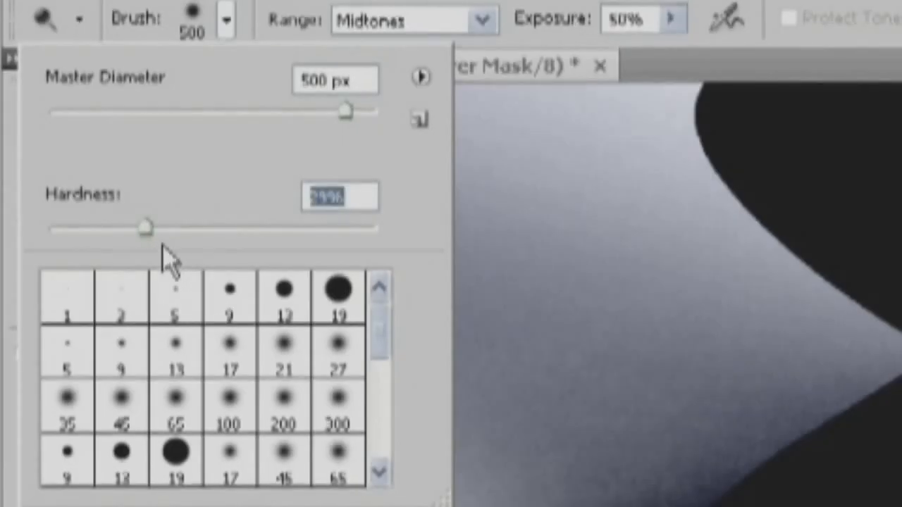
drag(88, 79, 95, 79)
drag(195, 245, 200, 246)
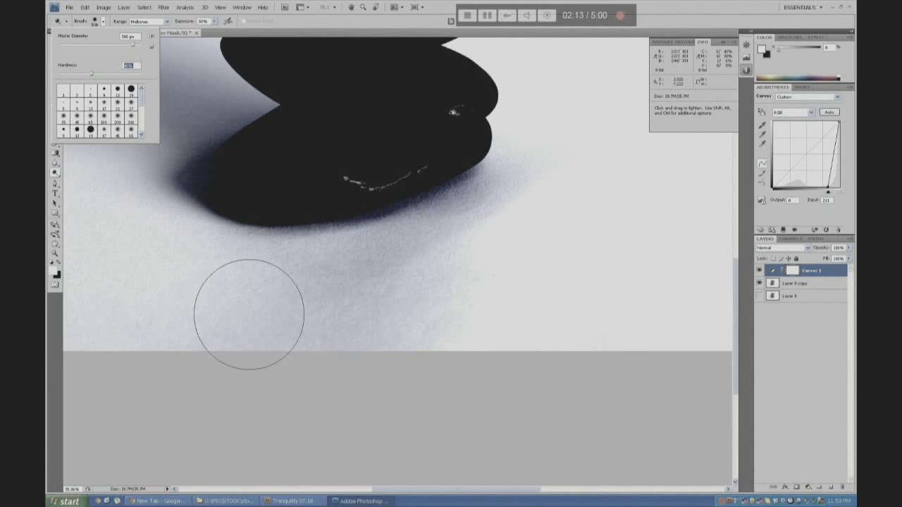
click(268, 378)
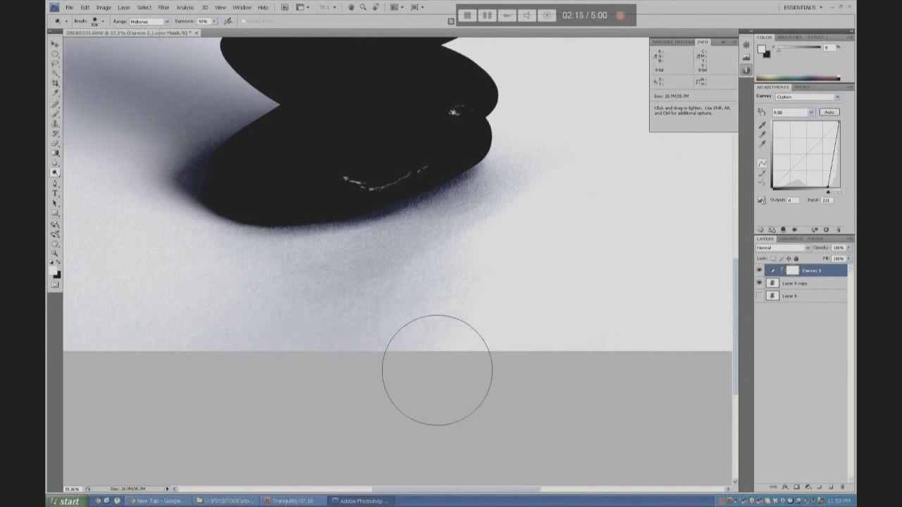
On Layer 0 copy, dodge the tinted background below the stones and the long shadow to their left
click(794, 283)
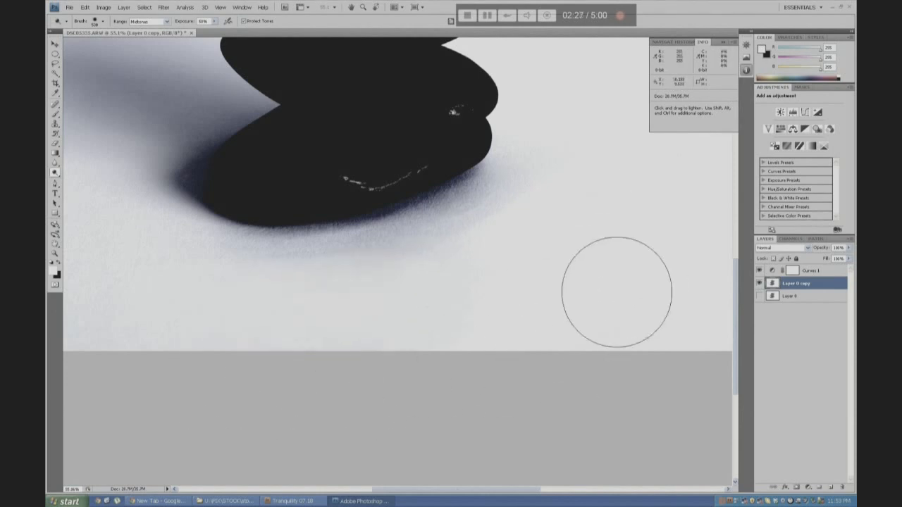
drag(363, 301, 606, 301)
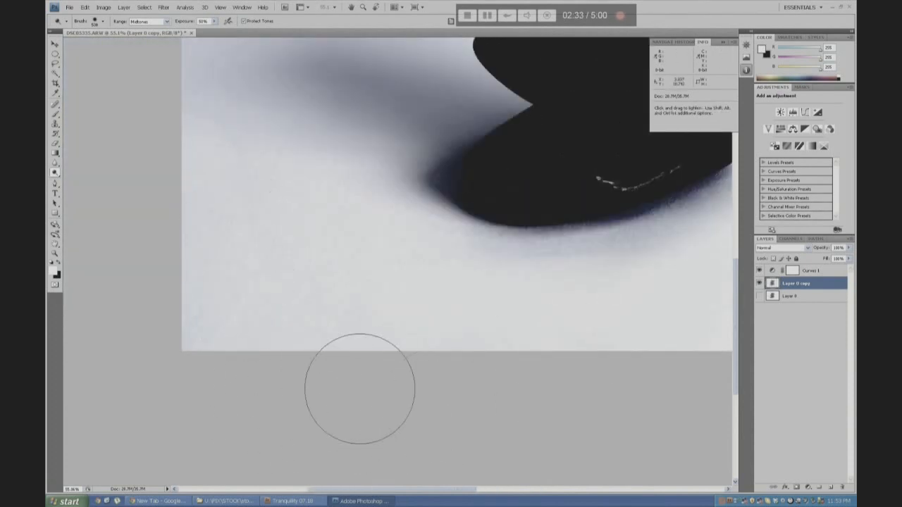
drag(361, 260, 387, 411)
mouse_move(300, 164)
mouse_down()
mouse_move(286, 246)
mouse_move(308, 426)
mouse_move(334, 182)
mouse_move(440, 390)
mouse_move(356, 208)
mouse_move(307, 162)
mouse_move(299, 201)
mouse_move(318, 298)
mouse_move(378, 396)
mouse_move(284, 182)
mouse_move(295, 363)
mouse_move(337, 422)
mouse_move(379, 239)
mouse_move(405, 266)
mouse_move(461, 271)
mouse_move(399, 199)
mouse_move(292, 247)
mouse_move(401, 281)
mouse_move(422, 238)
mouse_move(310, 279)
mouse_move(424, 280)
mouse_move(458, 244)
mouse_move(393, 185)
mouse_move(482, 221)
mouse_move(521, 283)
mouse_move(449, 318)
mouse_move(407, 396)
mouse_move(484, 314)
mouse_move(406, 271)
mouse_move(321, 294)
mouse_move(371, 272)
mouse_move(499, 291)
mouse_move(457, 255)
mouse_move(357, 222)
mouse_move(368, 234)
mouse_move(427, 224)
mouse_move(283, 290)
mouse_move(342, 283)
mouse_move(376, 192)
mouse_move(334, 274)
mouse_move(451, 280)
mouse_move(471, 261)
mouse_move(380, 354)
mouse_move(440, 315)
mouse_move(476, 263)
mouse_move(482, 214)
mouse_move(492, 251)
mouse_move(480, 188)
mouse_move(394, 179)
mouse_move(340, 198)
mouse_move(422, 199)
mouse_move(255, 197)
mouse_move(302, 250)
mouse_move(238, 309)
mouse_move(257, 317)
mouse_move(264, 209)
mouse_move(467, 216)
mouse_move(343, 314)
mouse_move(315, 323)
mouse_move(270, 244)
mouse_move(254, 261)
mouse_up()
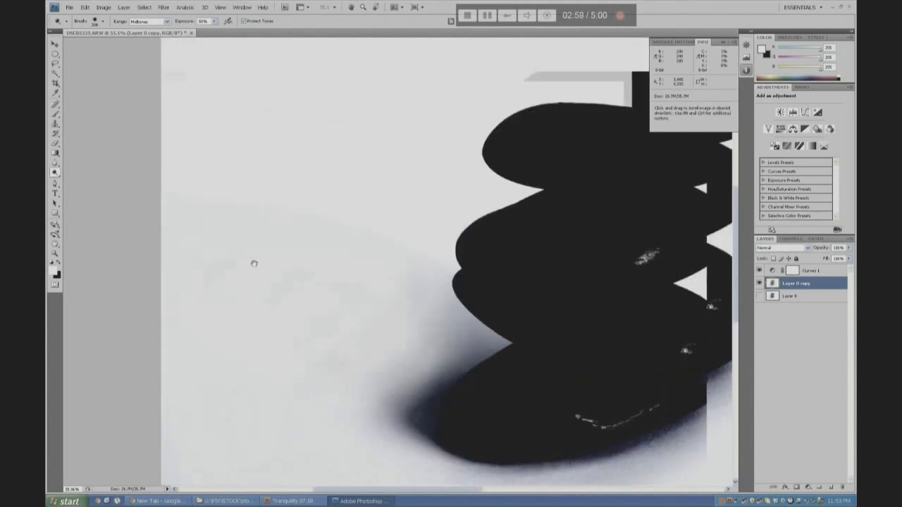
Dodge the remaining shadow in the notch left of the two lowest stones, enlarging the brush for broader strokes
mouse_move(432, 376)
mouse_down()
mouse_move(397, 462)
mouse_move(412, 415)
mouse_move(454, 380)
mouse_up()
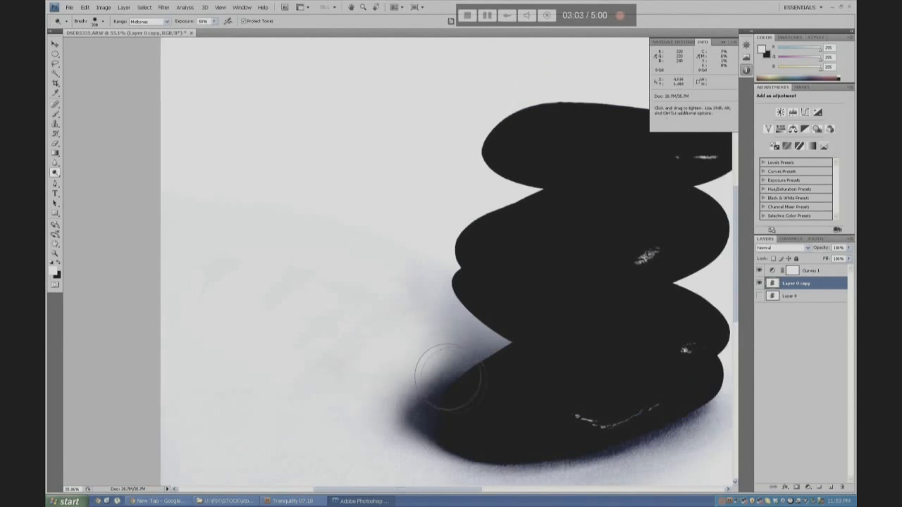
drag(452, 329, 420, 281)
key(bracketright)
key(bracketright)
key(bracketright)
key(bracketright)
drag(456, 366, 441, 218)
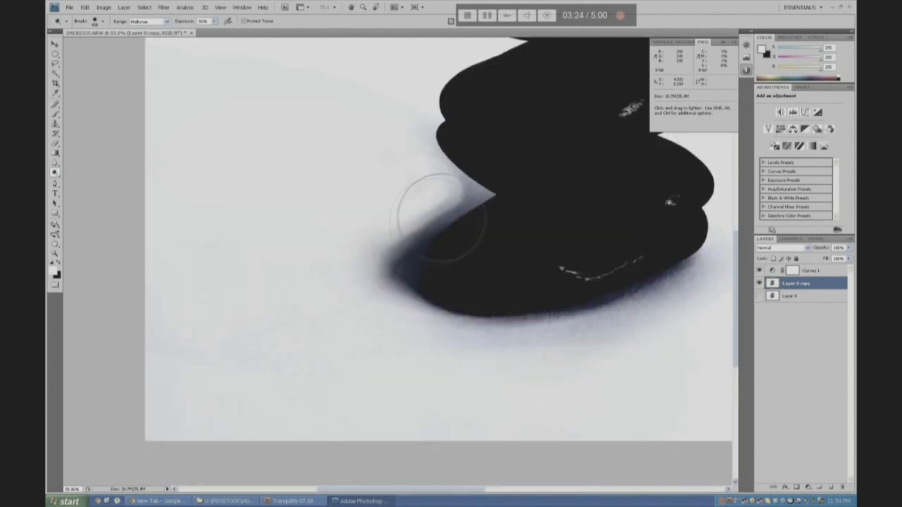
Dodge the leftover tint beneath the bottom stone and along the left background, keeping the contact shadow
drag(662, 273, 453, 228)
drag(282, 324, 550, 308)
drag(387, 307, 244, 261)
mouse_move(398, 274)
mouse_down()
mouse_move(405, 378)
mouse_move(469, 280)
mouse_move(443, 438)
mouse_move(448, 466)
mouse_up()
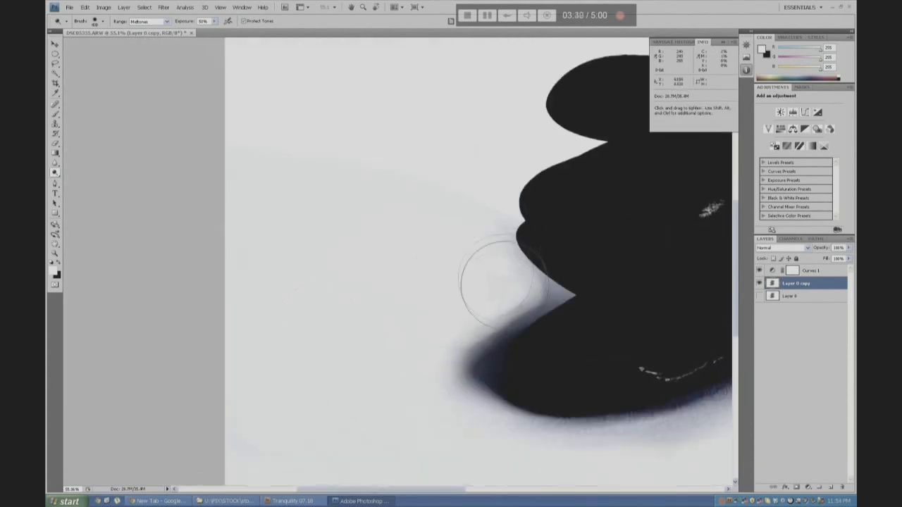
key(z)
alt+click(467, 322)
alt+click(466, 322)
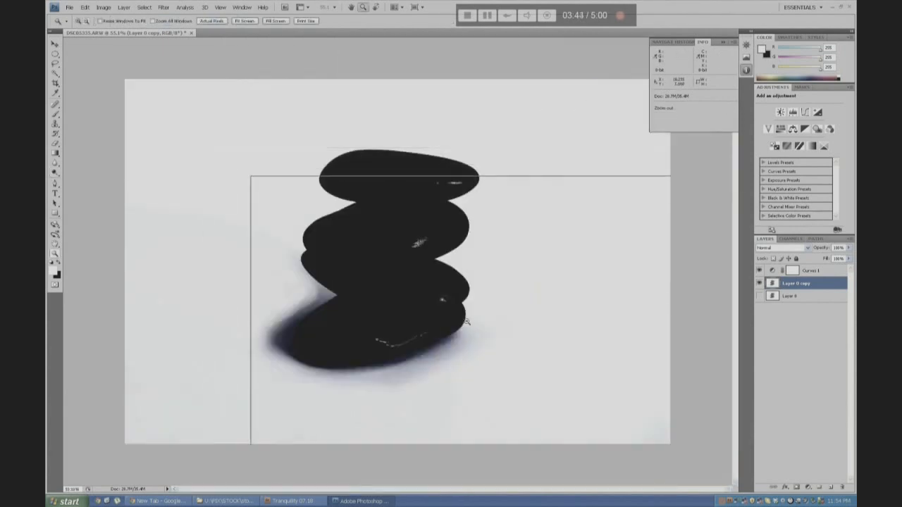
Hide the Curves 1 check layer and toggle Layer 0 copy's visibility to compare the dodged background with the original photo
alt+click(471, 321)
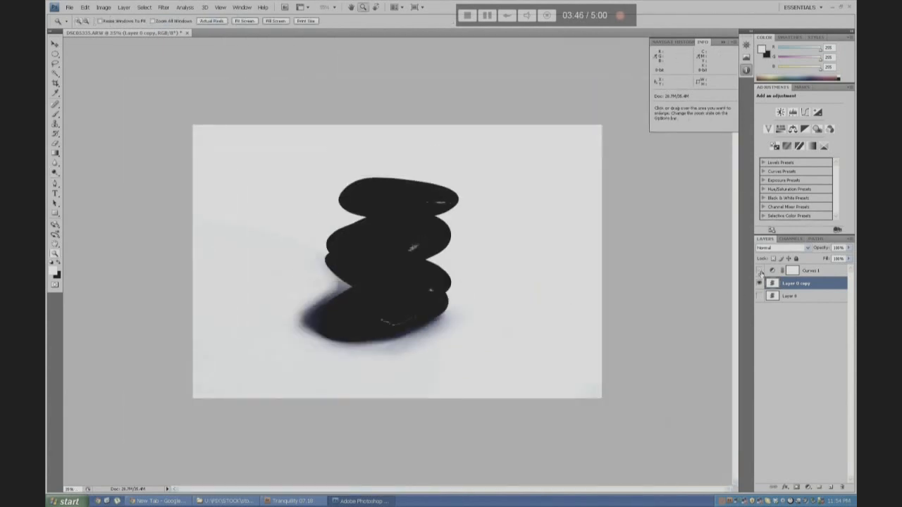
click(760, 271)
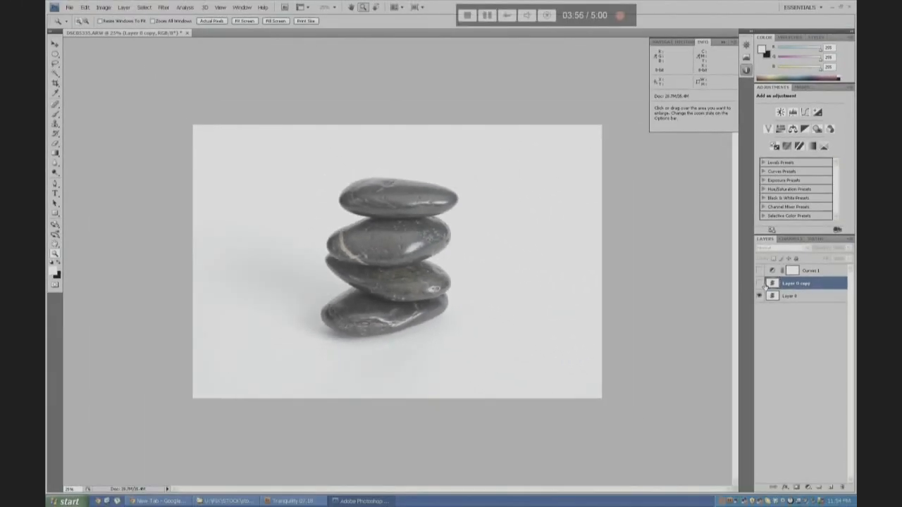
click(760, 284)
click(766, 284)
click(766, 285)
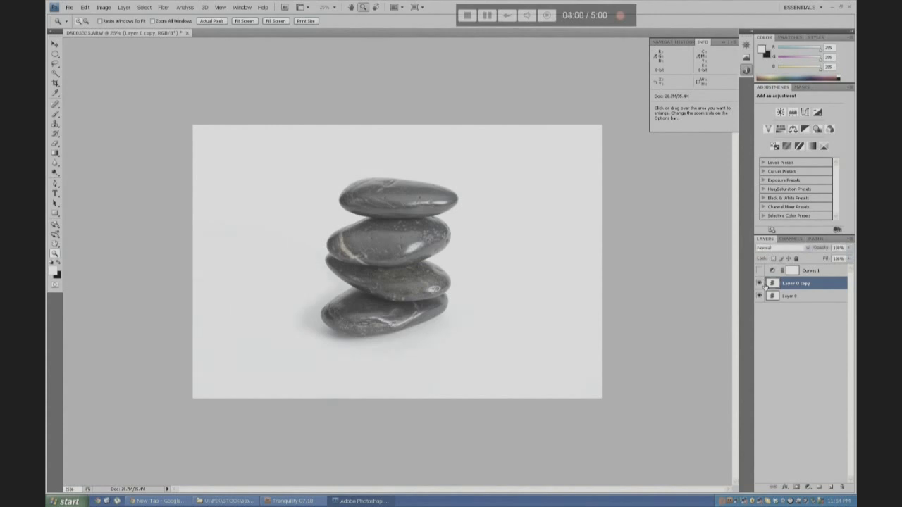
Select the white background of Layer 0 copy with the Magic Wand, hide that layer and clear the selection
click(55, 76)
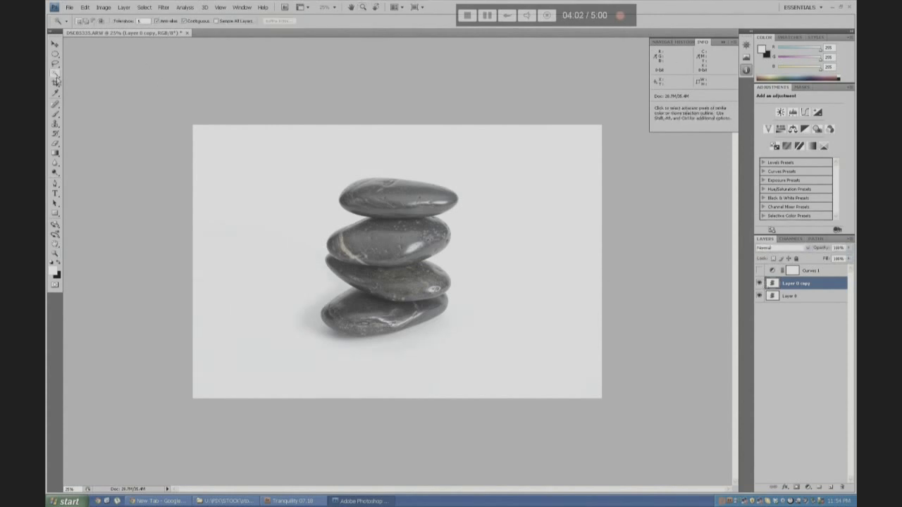
click(242, 182)
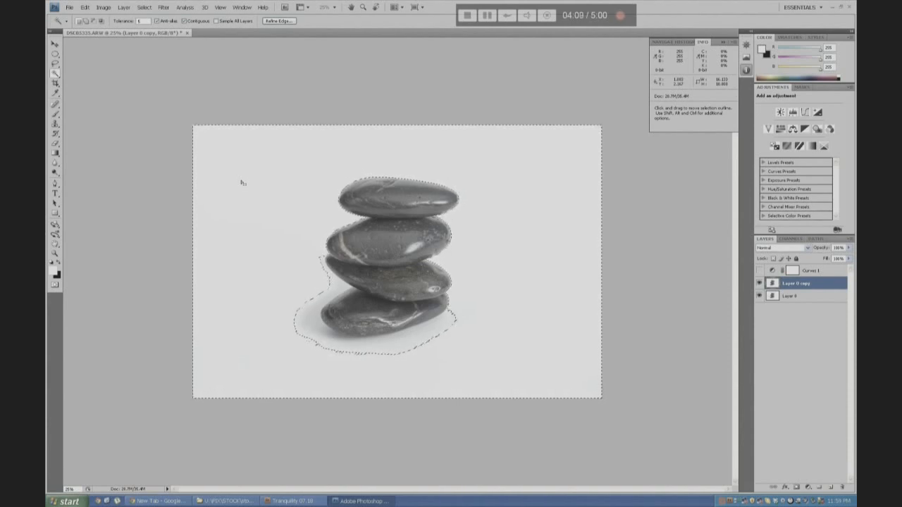
click(759, 283)
key(ctrl+d)
On the original Layer 0, try selecting the background with the Magic Wand, adding the tinted foreground and long shadow to the selection
click(798, 297)
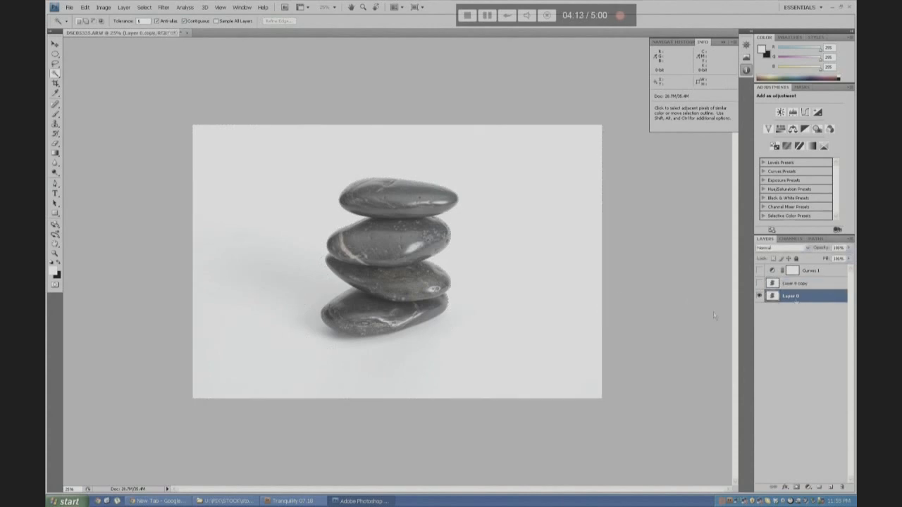
click(251, 213)
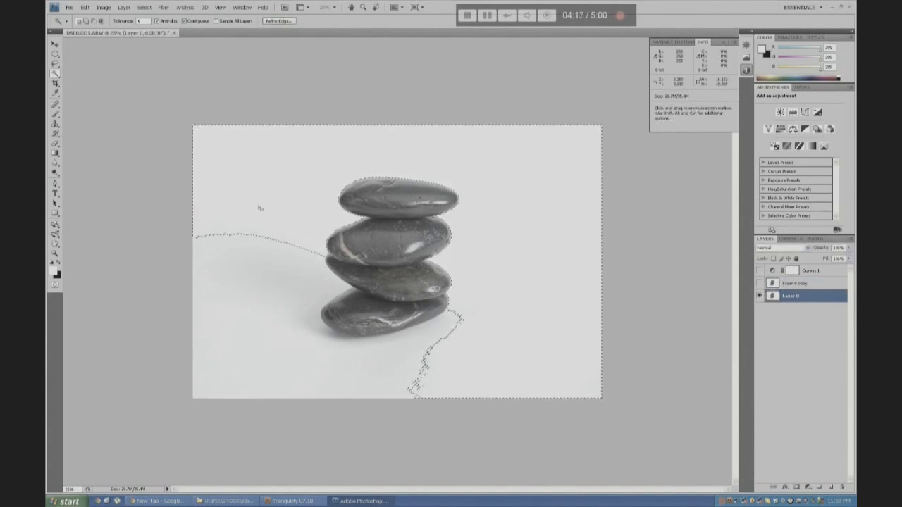
shift+click(259, 361)
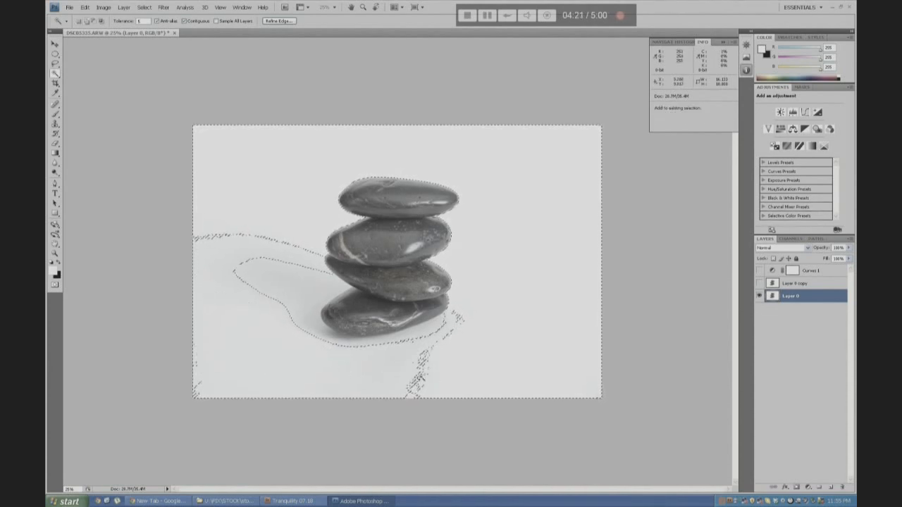
shift+click(291, 299)
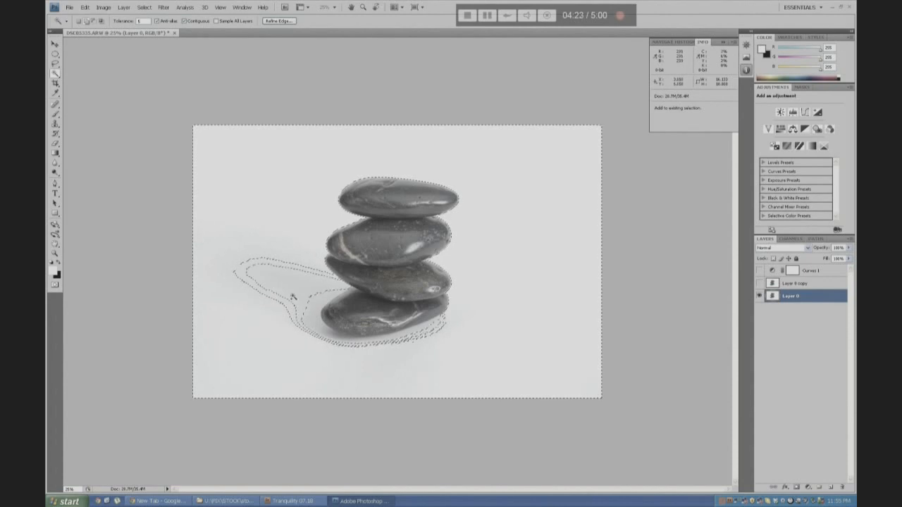
shift+click(273, 287)
shift+click(267, 295)
shift+click(264, 299)
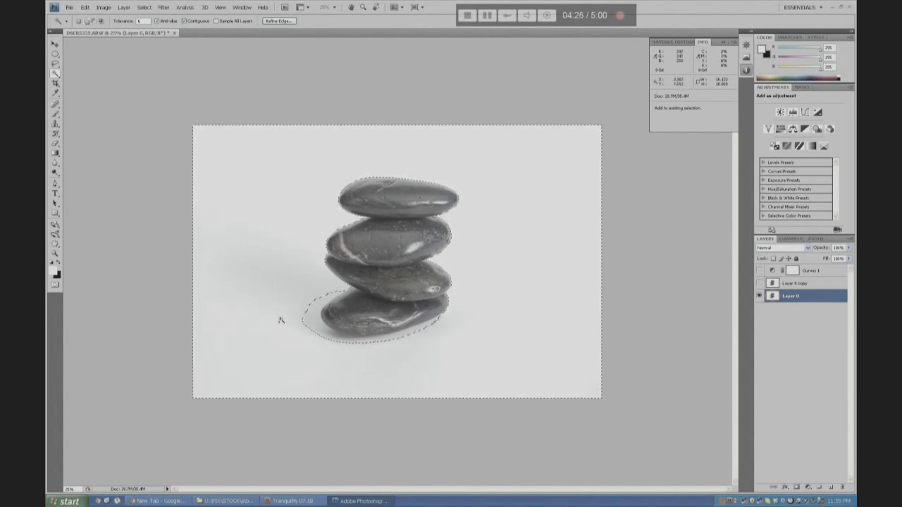
Inspect the selection edge around the bottom stone and its shadow up close
key(shift+w)
key(z)
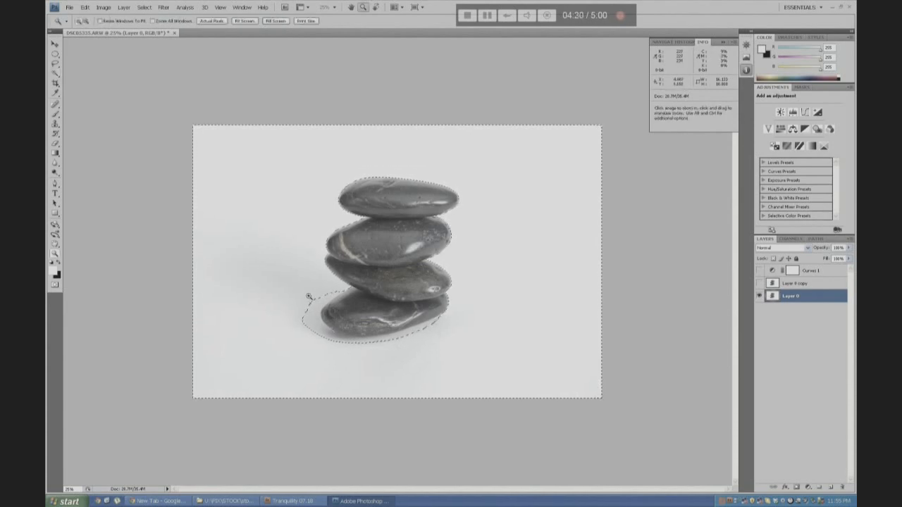
drag(298, 286, 360, 344)
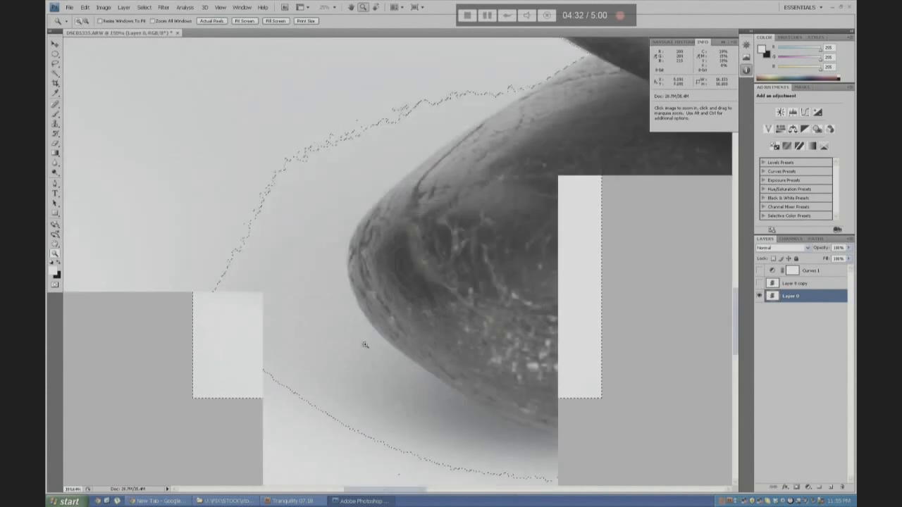
alt+click(352, 282)
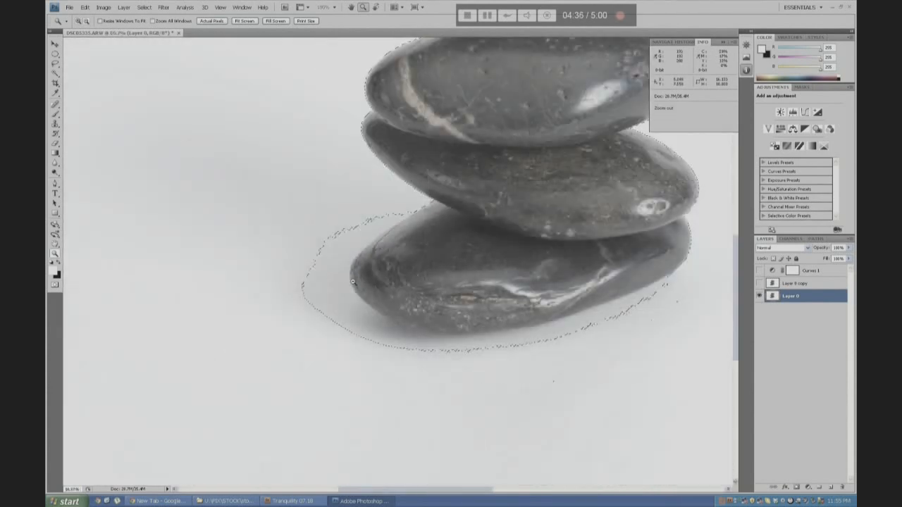
alt+click(353, 282)
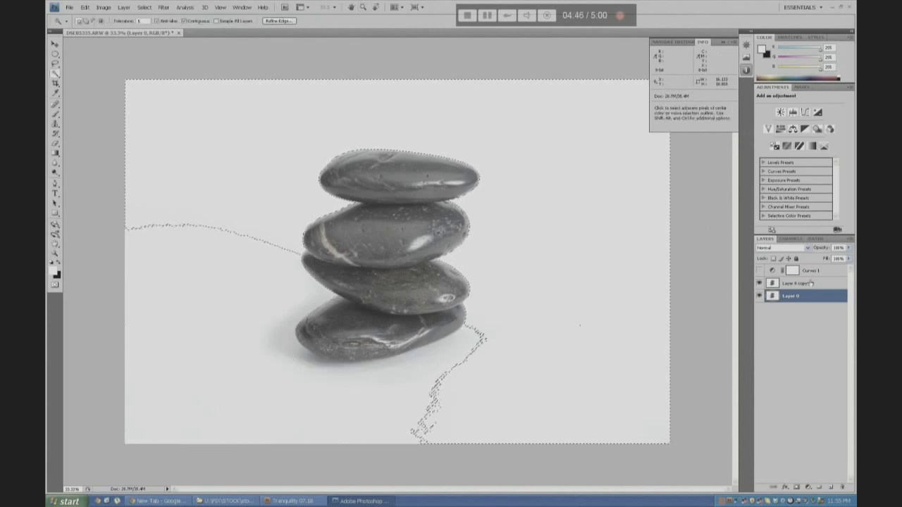
Make Layer 0 copy the active layer again and clear the selection
click(810, 282)
key(ctrl+d)
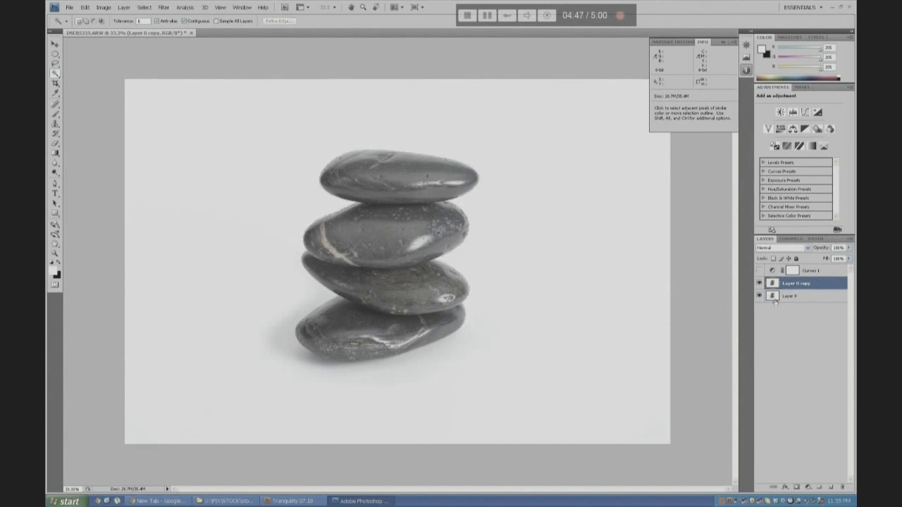
click(599, 299)
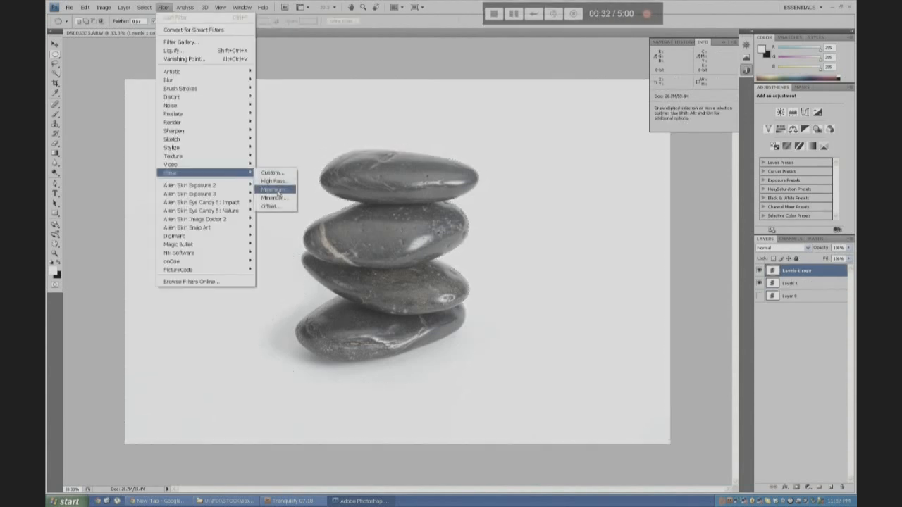
Apply the High Pass filter to the Levels 1 copy layer and open its blend mode options
click(276, 191)
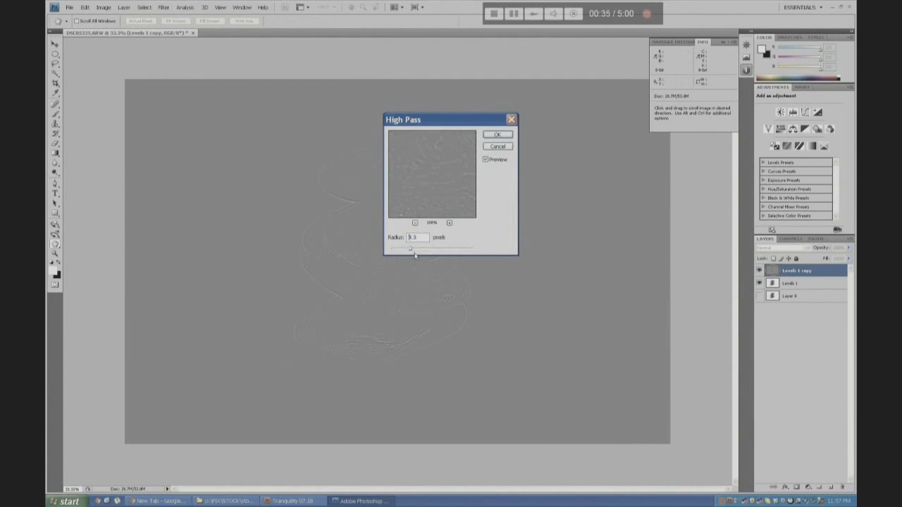
click(497, 134)
click(781, 248)
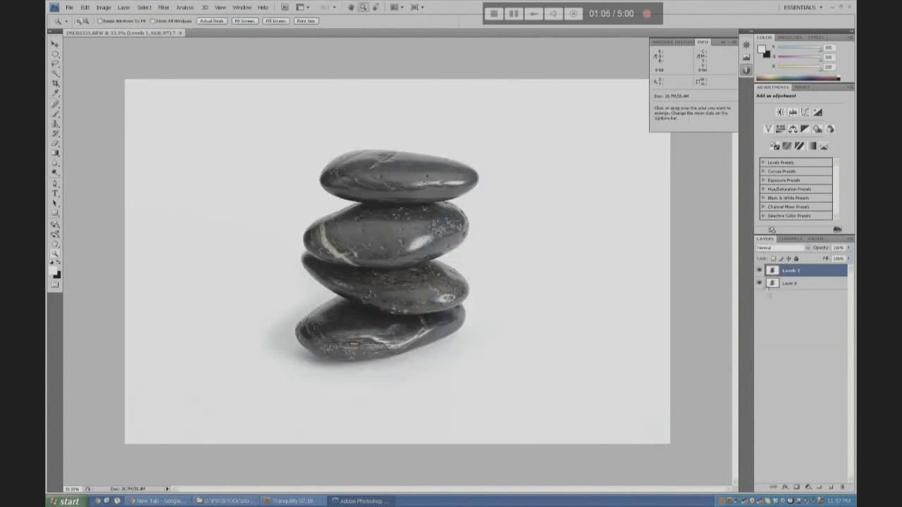
Compare the edited Levels 1 layer with the original Layer 0 by toggling its visibility at full view and closer on the stones
click(760, 272)
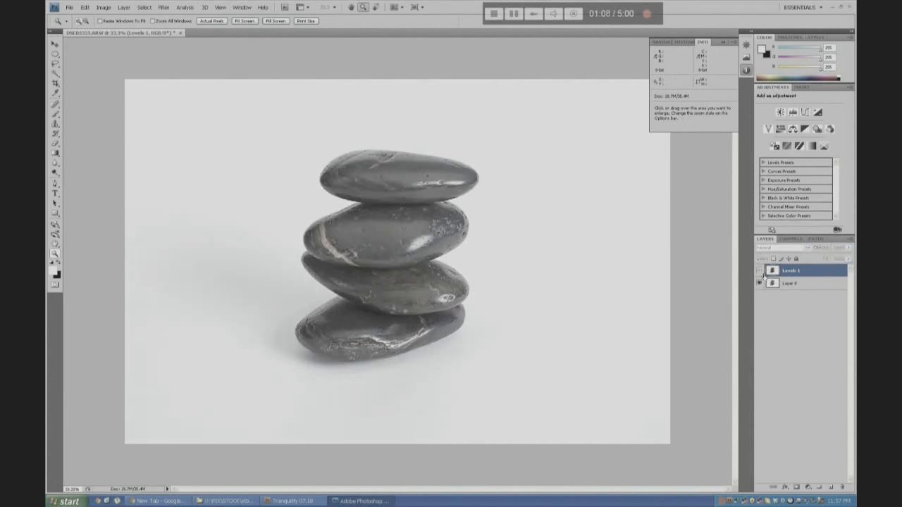
click(761, 271)
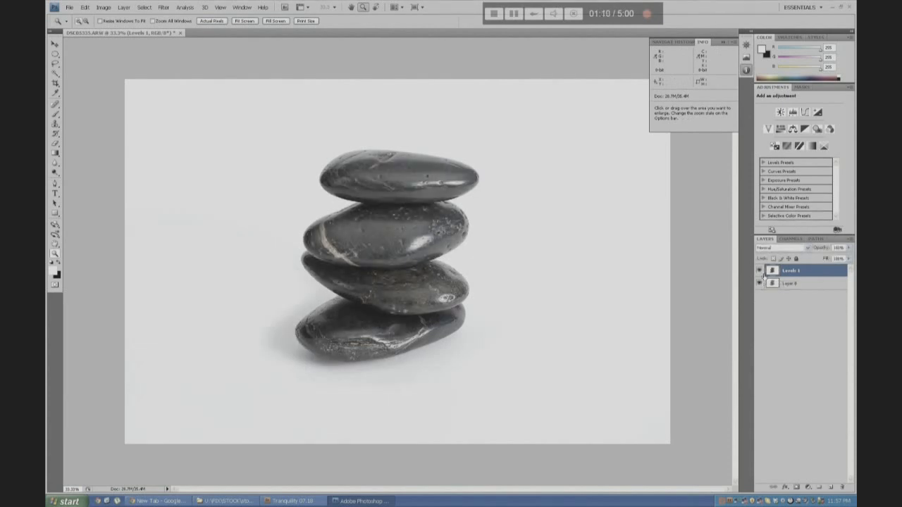
drag(278, 147, 495, 385)
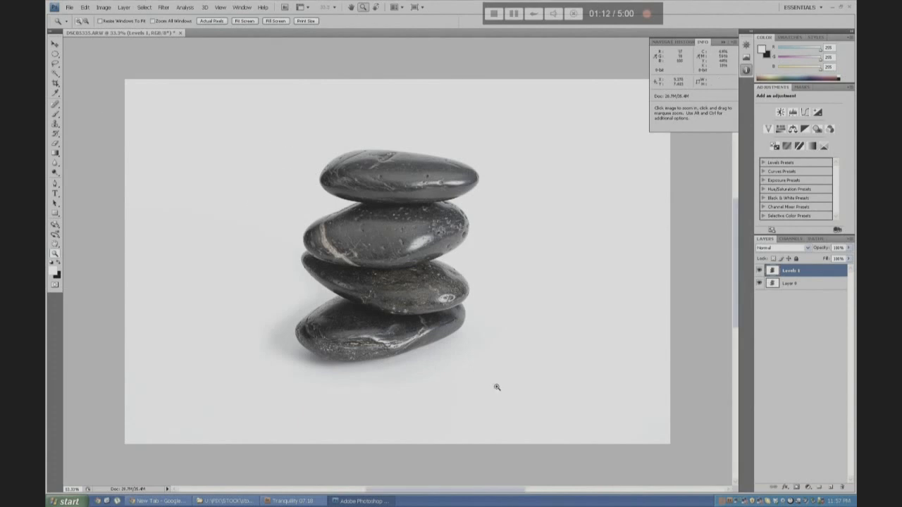
click(761, 273)
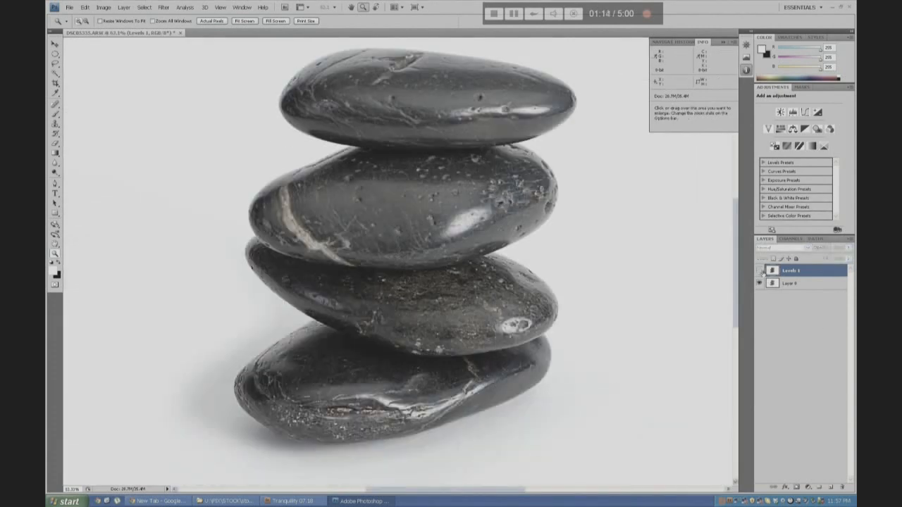
click(761, 273)
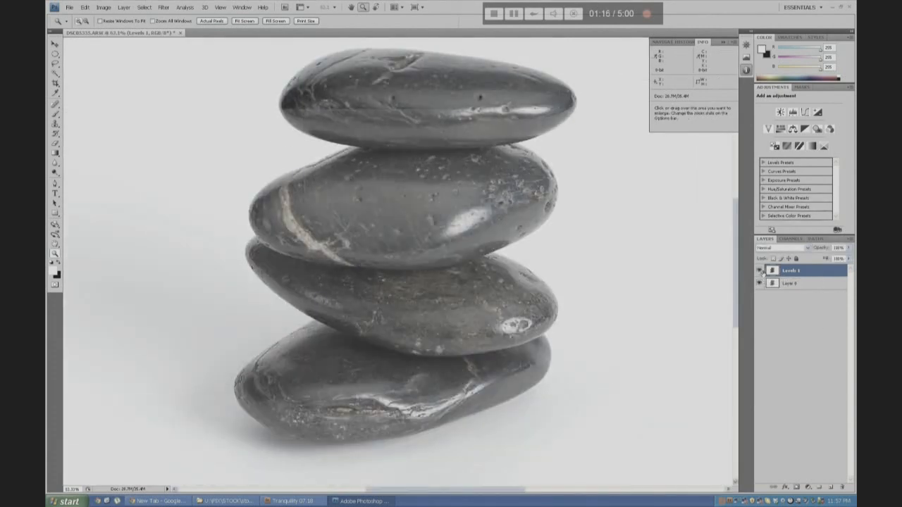
click(761, 272)
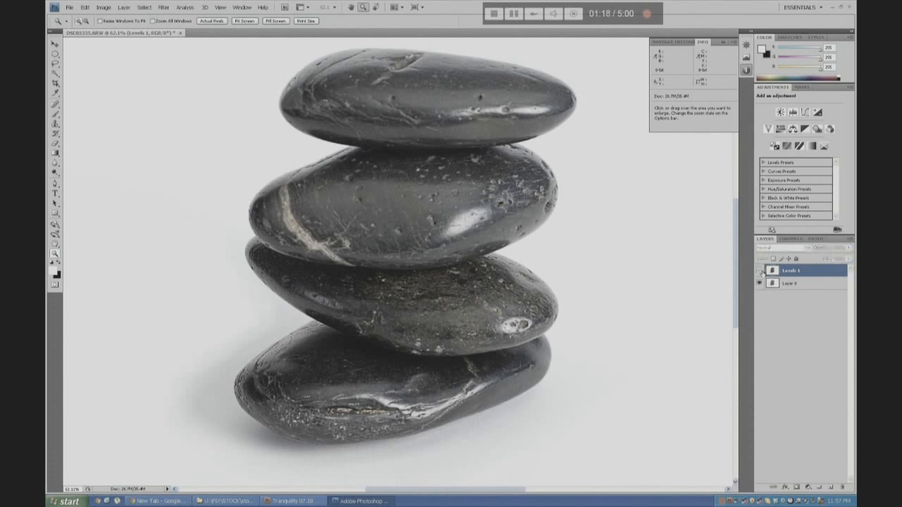
click(762, 272)
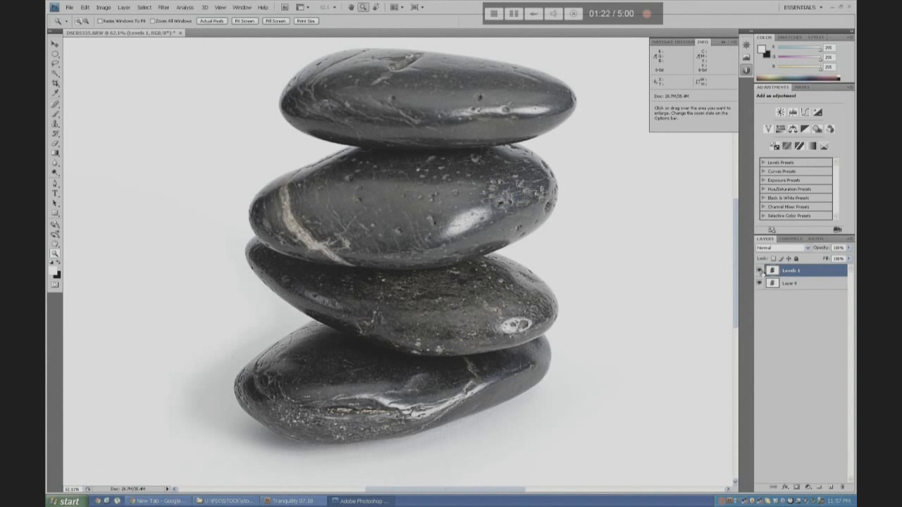
Flatten the image into a single background layer and open the Save As dialog
click(69, 7)
click(91, 129)
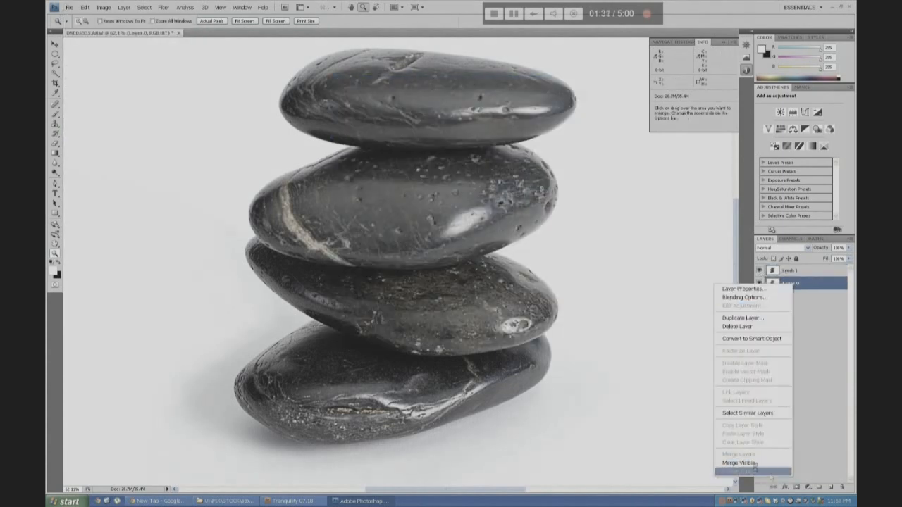
click(753, 471)
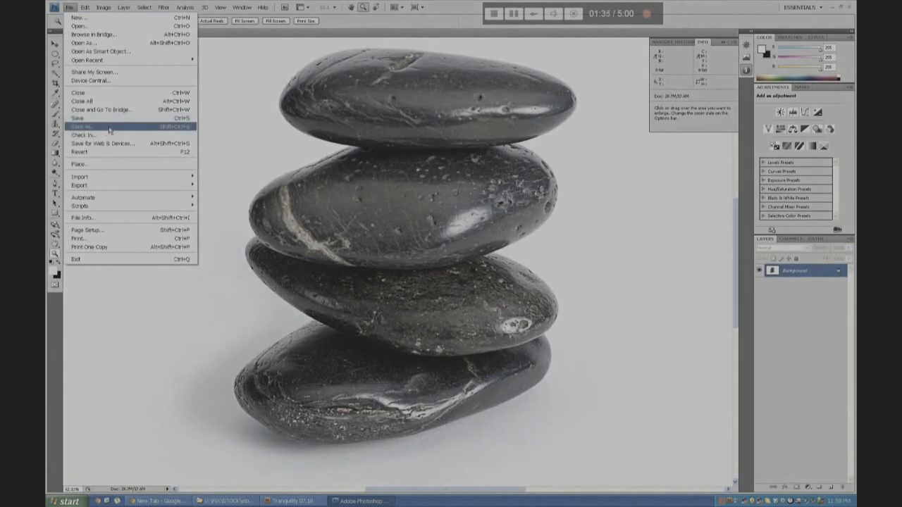
click(92, 127)
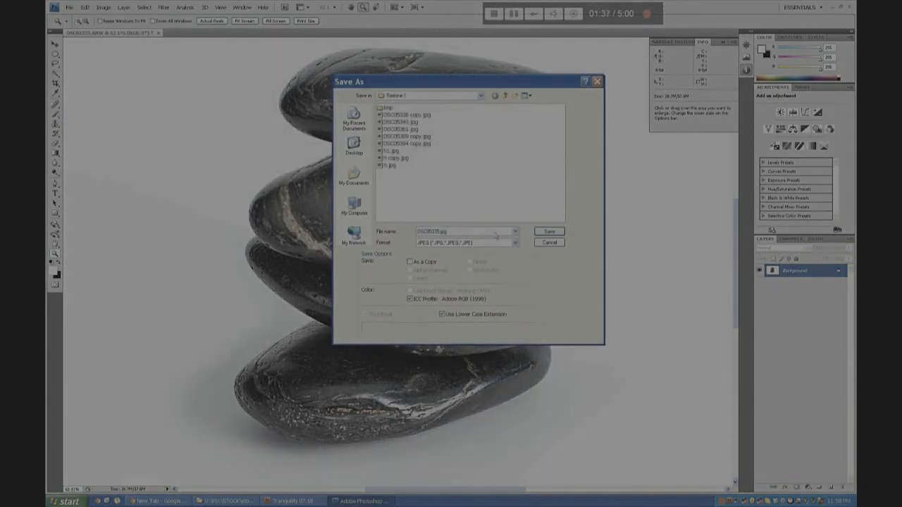